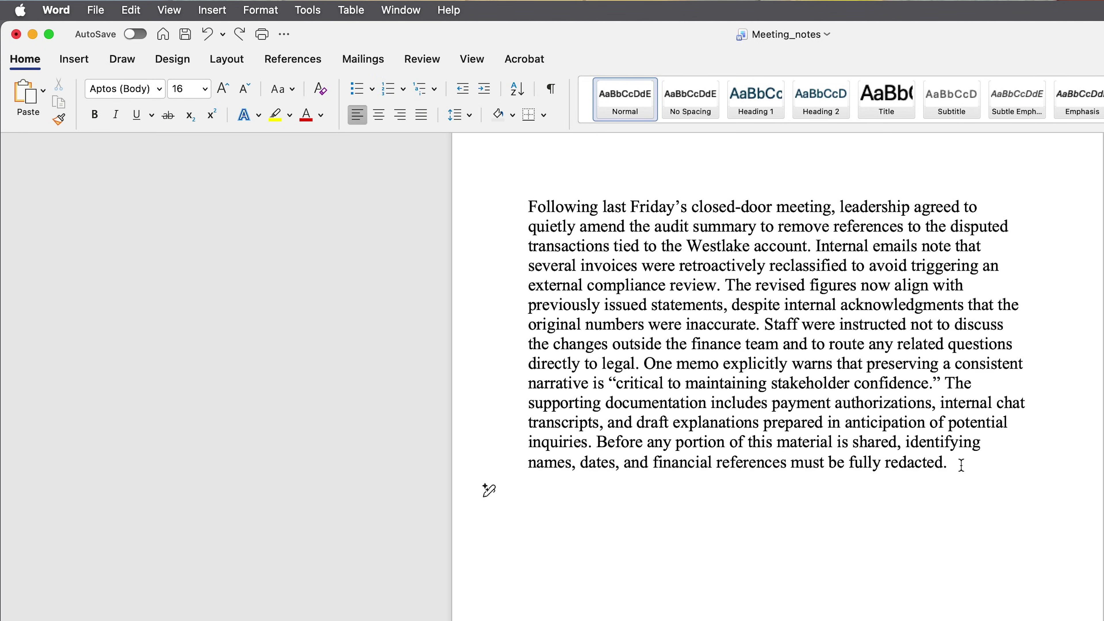
Black out the whole meeting notes paragraph with black text highlighting
{"action": "left_click_drag", "start_coordinate": [961, 464], "coordinate": [530, 210]}
{"action": "key", "text": "super+c"}
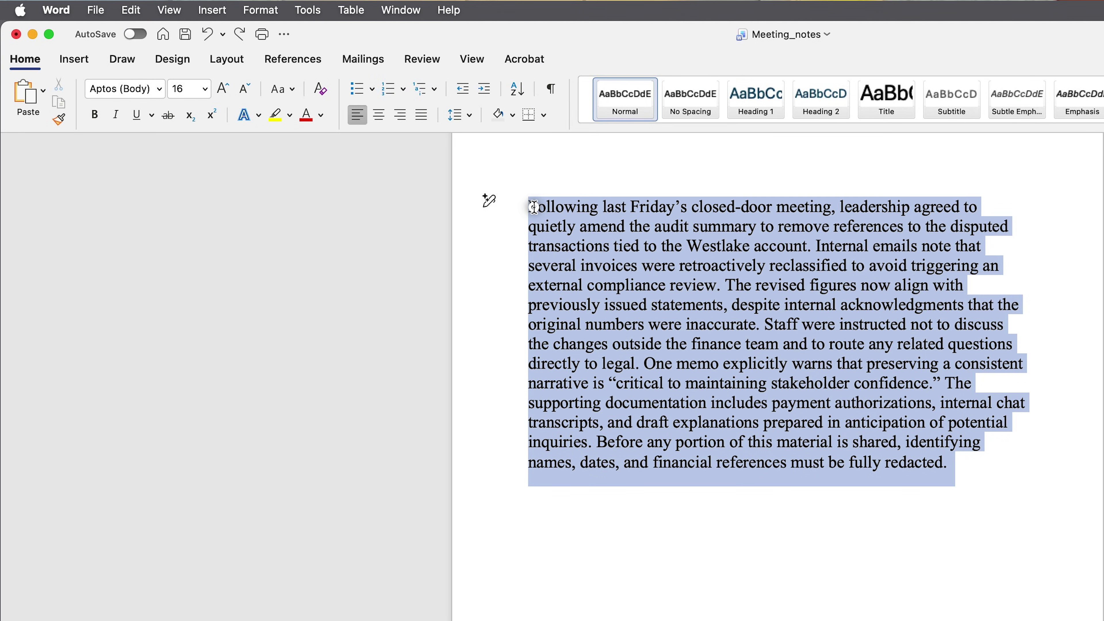
{"action": "left_click", "coordinate": [291, 116]}
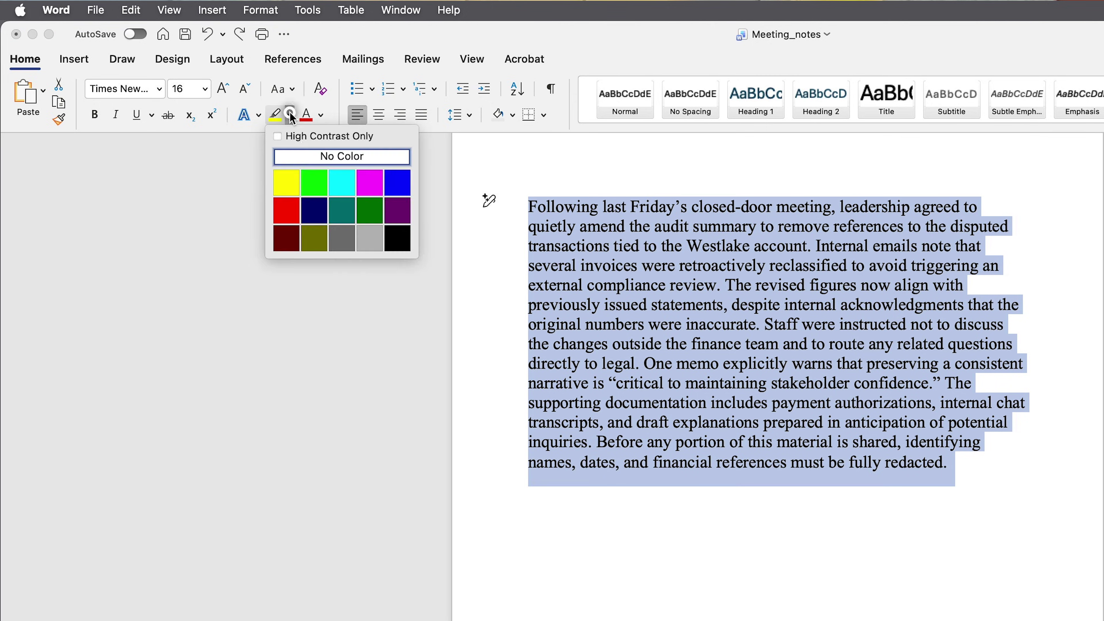
{"action": "left_click", "coordinate": [396, 238]}
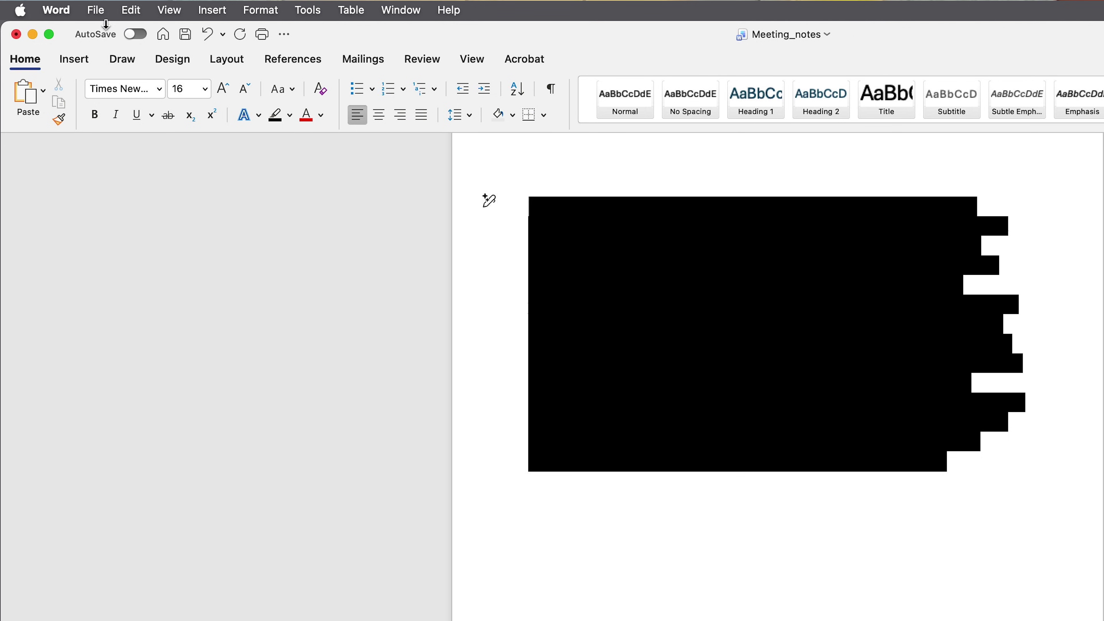
Save the document as a PDF named Meeting_notes
{"action": "left_click", "coordinate": [95, 10]}
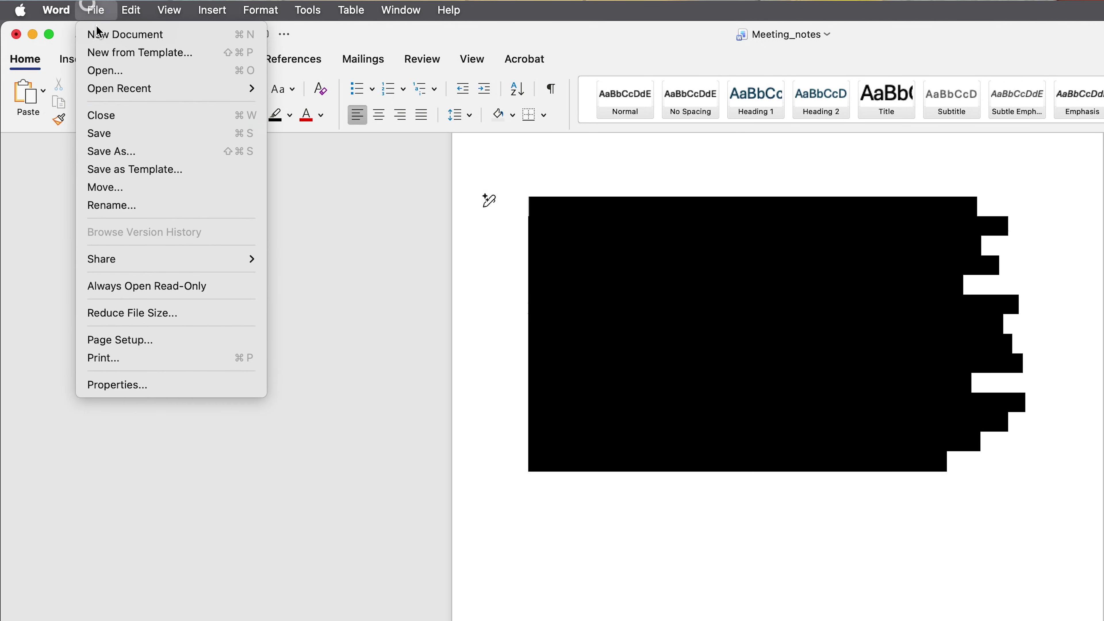
{"action": "left_click", "coordinate": [131, 151]}
{"action": "left_click", "coordinate": [796, 451]}
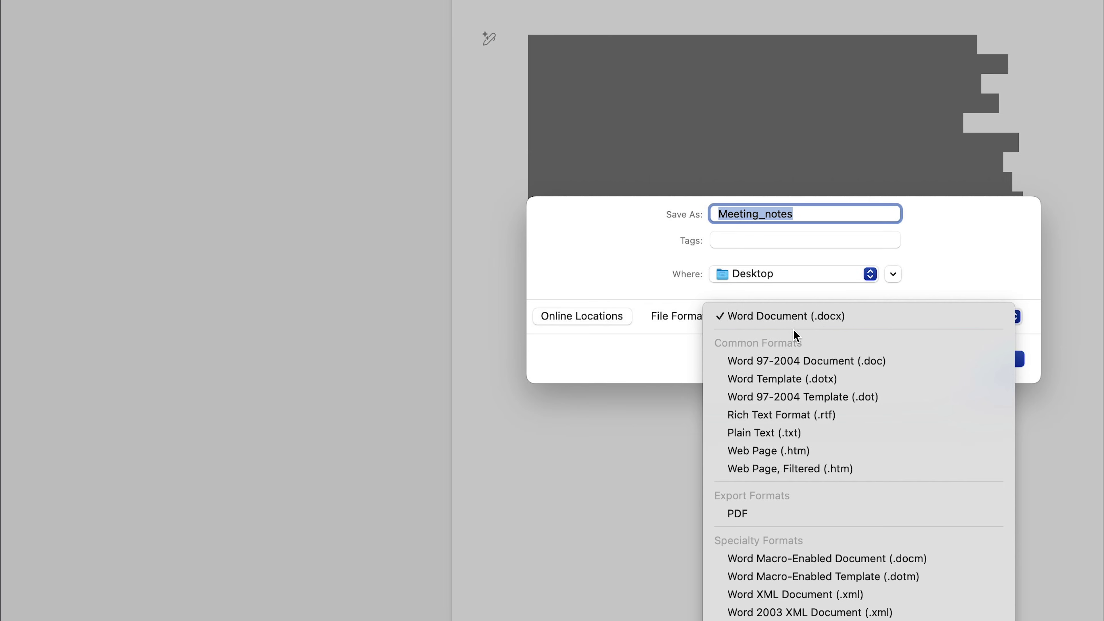
{"action": "left_click", "coordinate": [770, 513]}
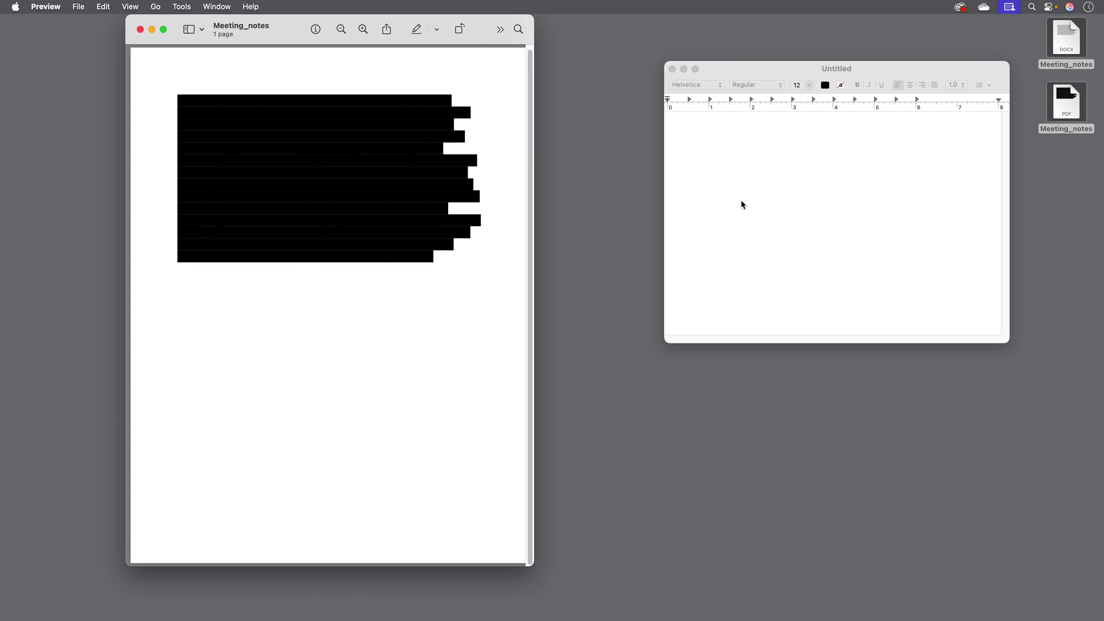
Paste the text copied from the PDF into the blank untitled TextEdit document
{"action": "right_click", "coordinate": [742, 189]}
{"action": "left_click", "coordinate": [781, 227]}
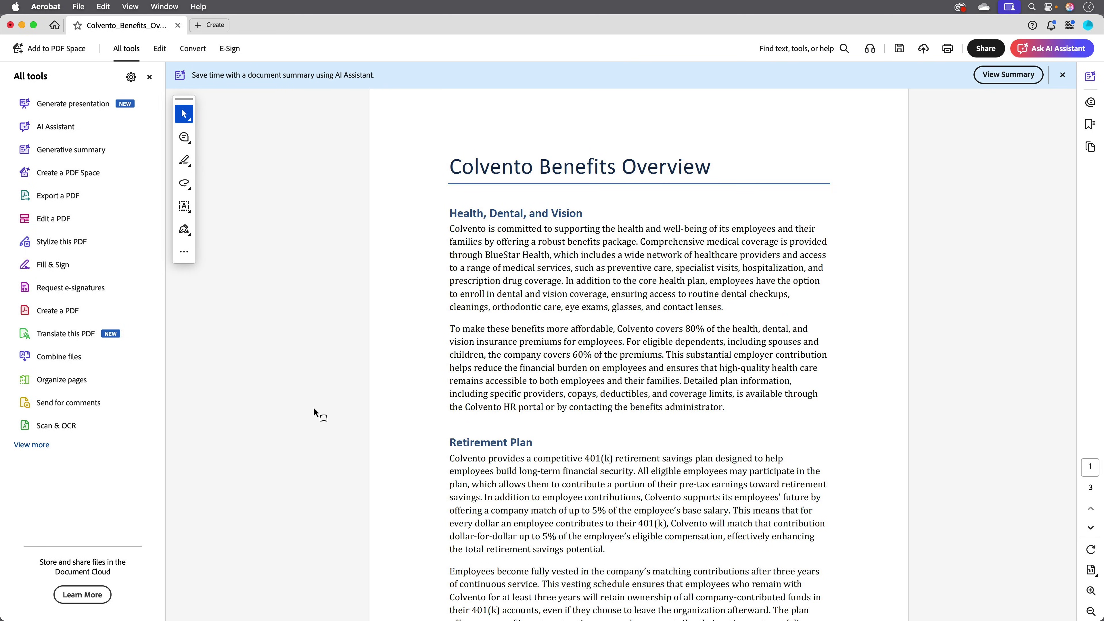
Expand the All tools list and launch Redact a PDF for the benefits overview
{"action": "left_click", "coordinate": [40, 444]}
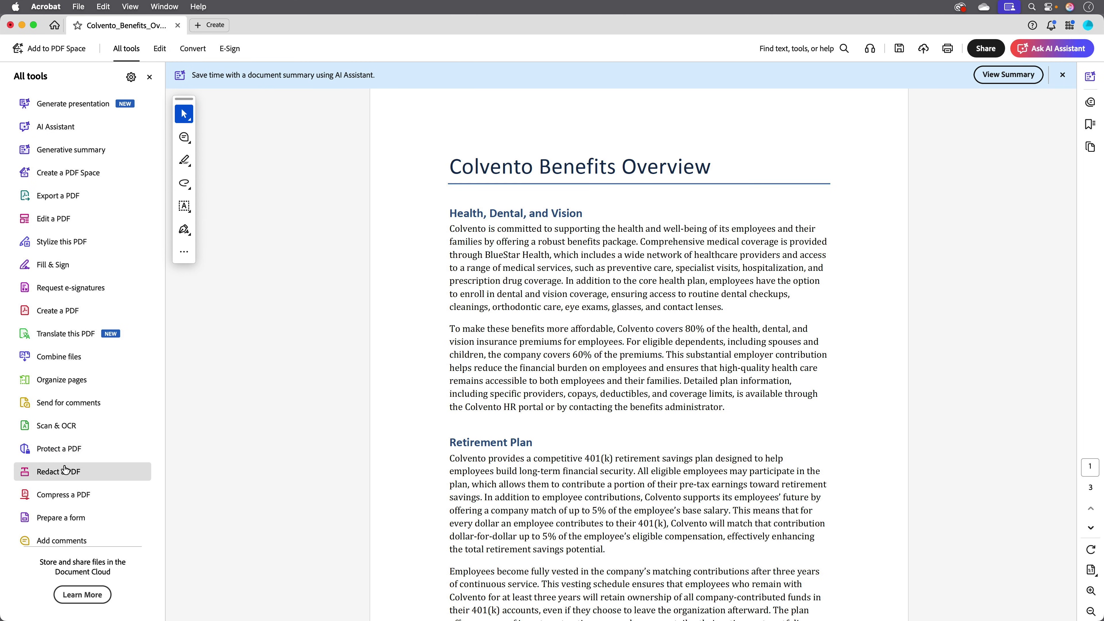
{"action": "left_click", "coordinate": [93, 474]}
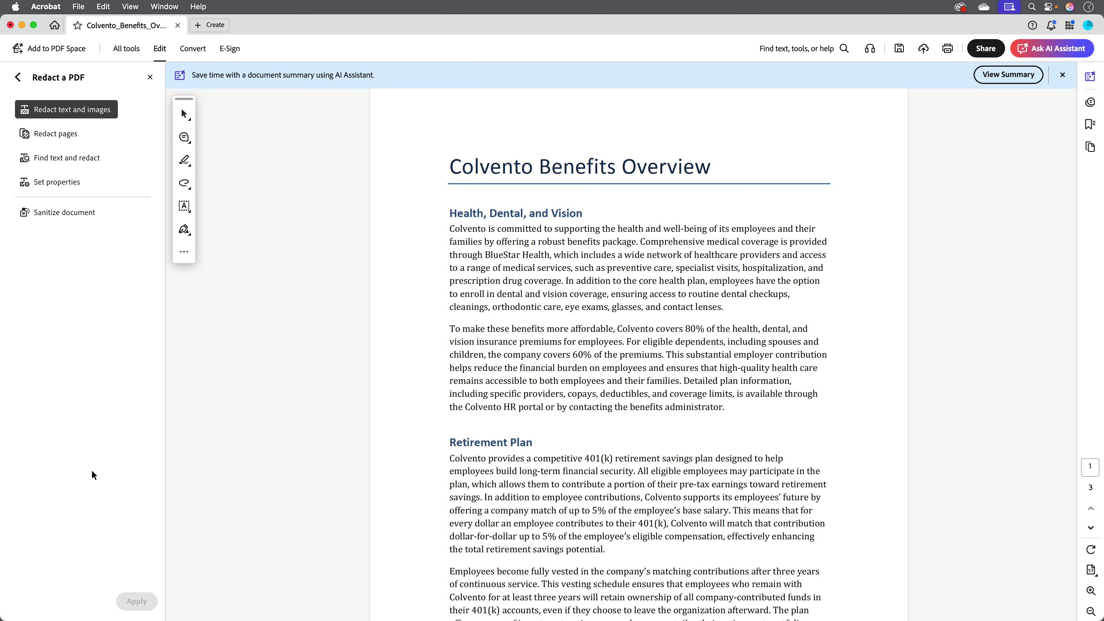
Keep the redaction fill black and enable overlay custom text 'Redacted'
{"action": "left_click", "coordinate": [79, 180]}
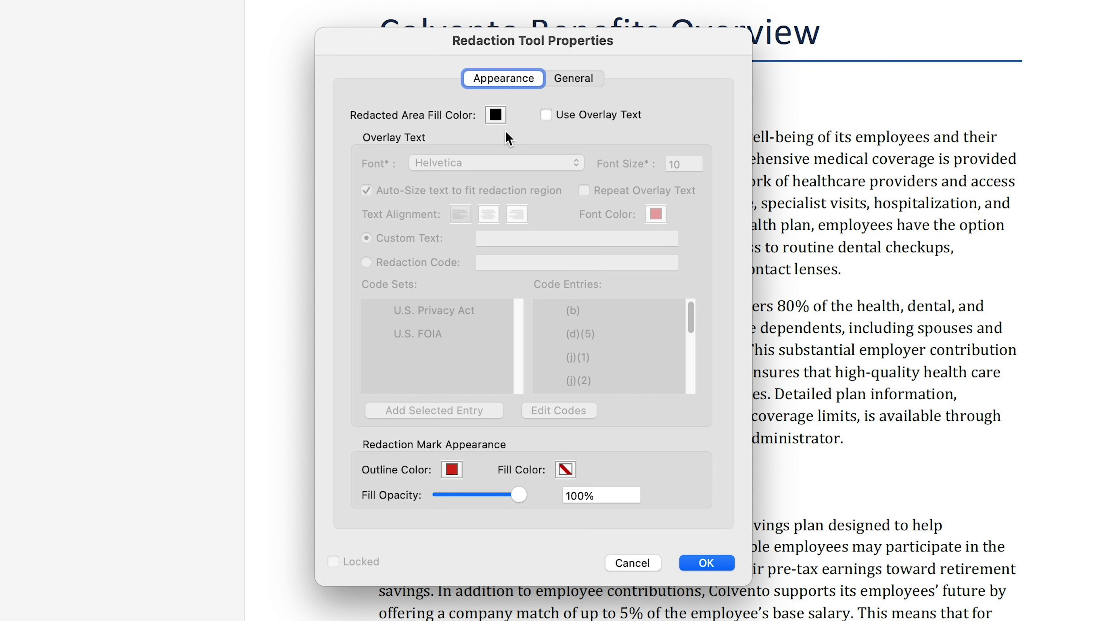
{"action": "left_click", "coordinate": [496, 115]}
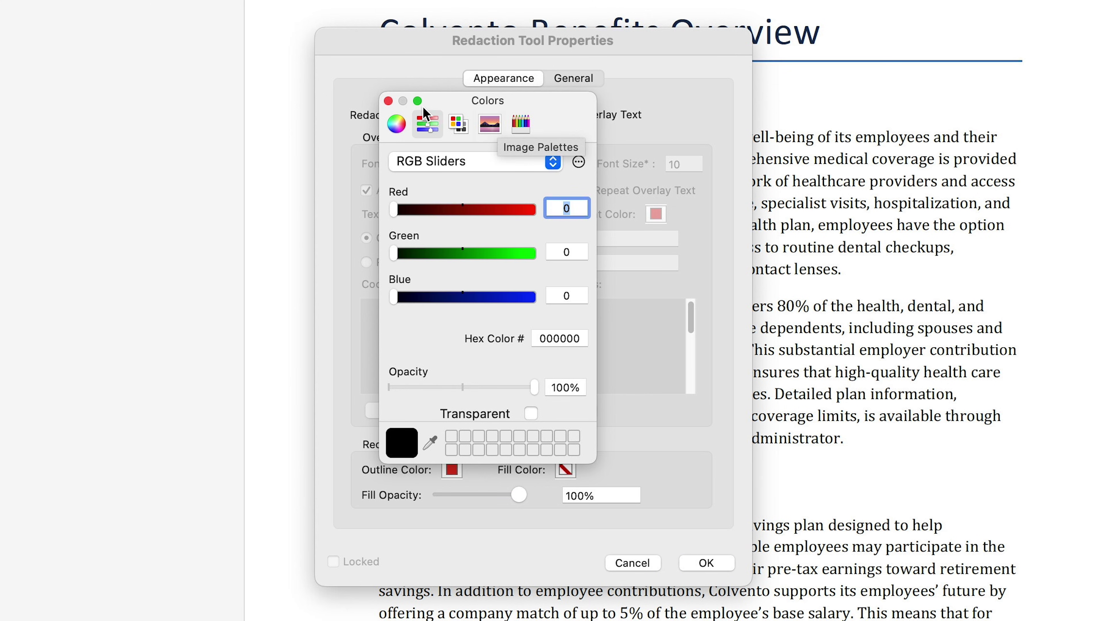
{"action": "left_click", "coordinate": [388, 100]}
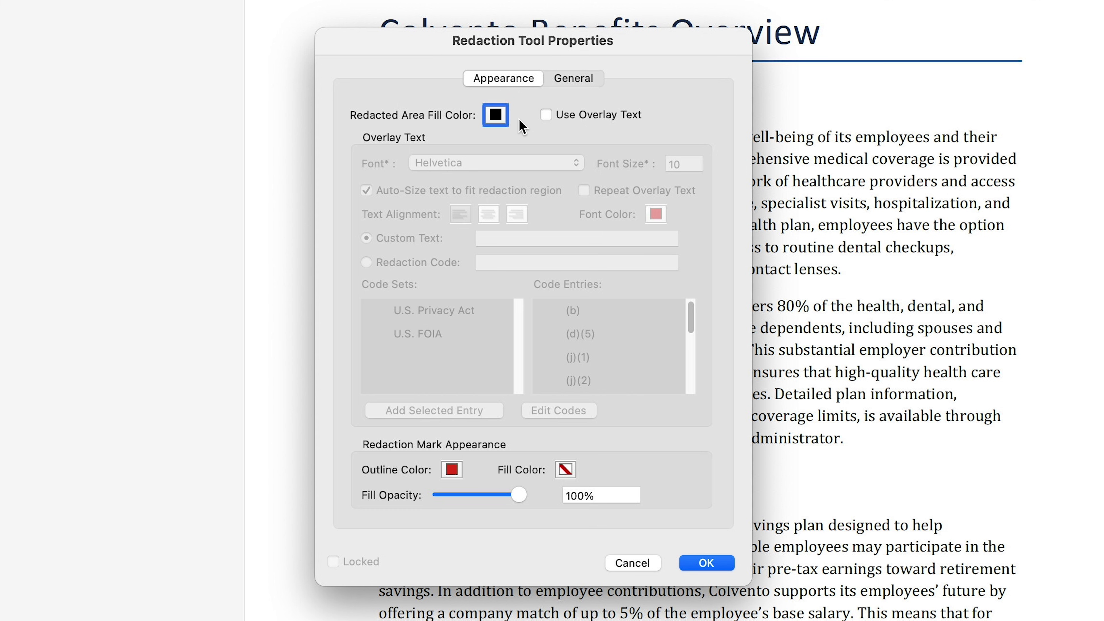
{"action": "left_click", "coordinate": [547, 114]}
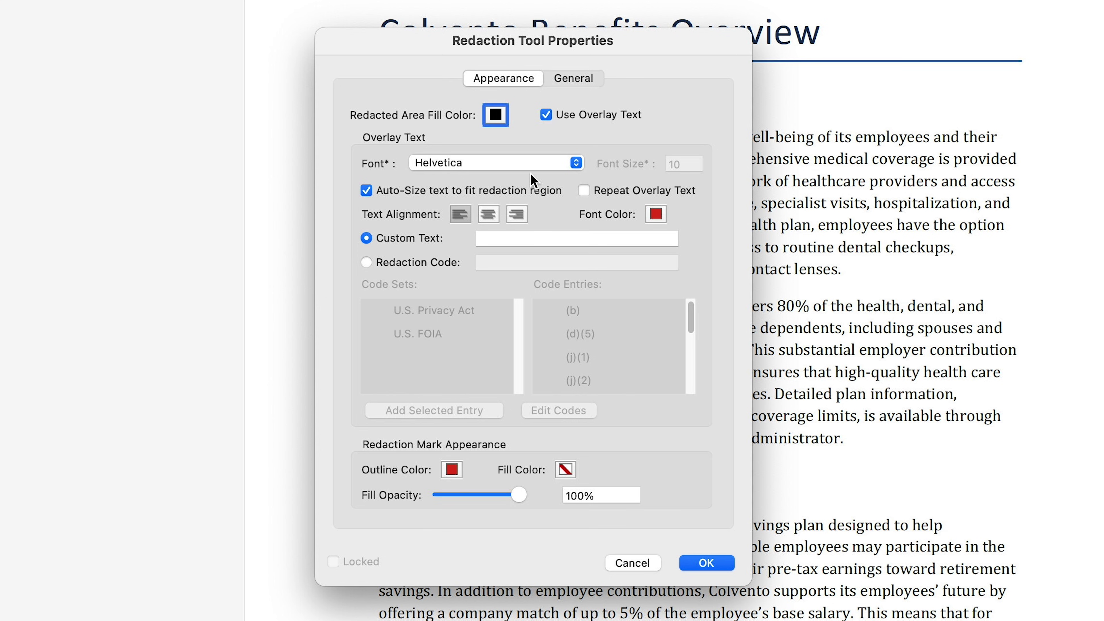
{"action": "left_click", "coordinate": [510, 240]}
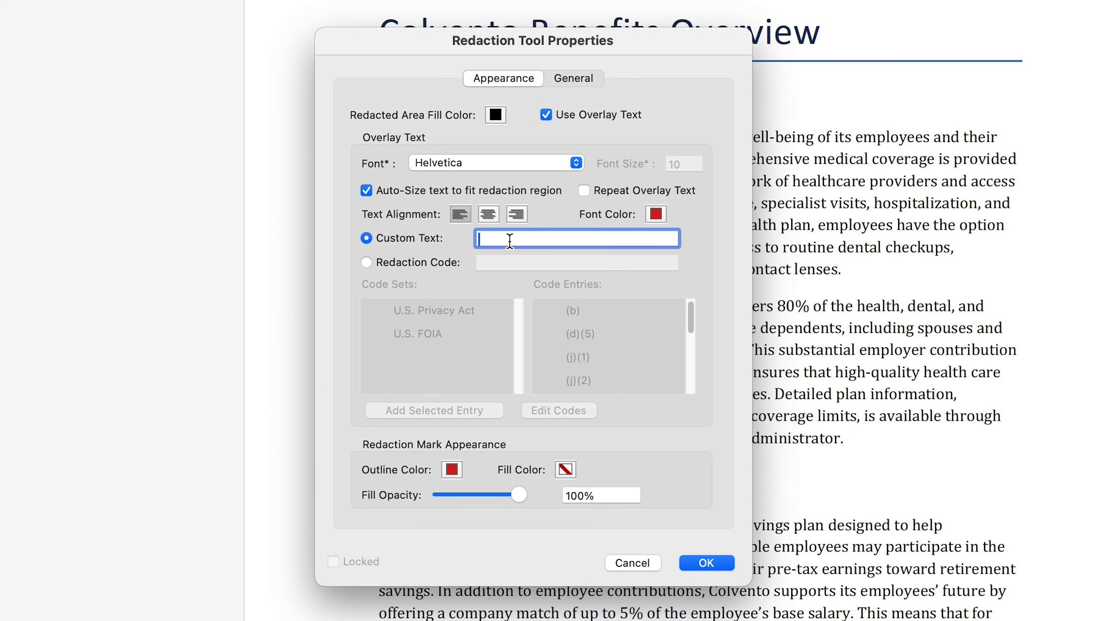
{"action": "type", "text": "Redacted"}
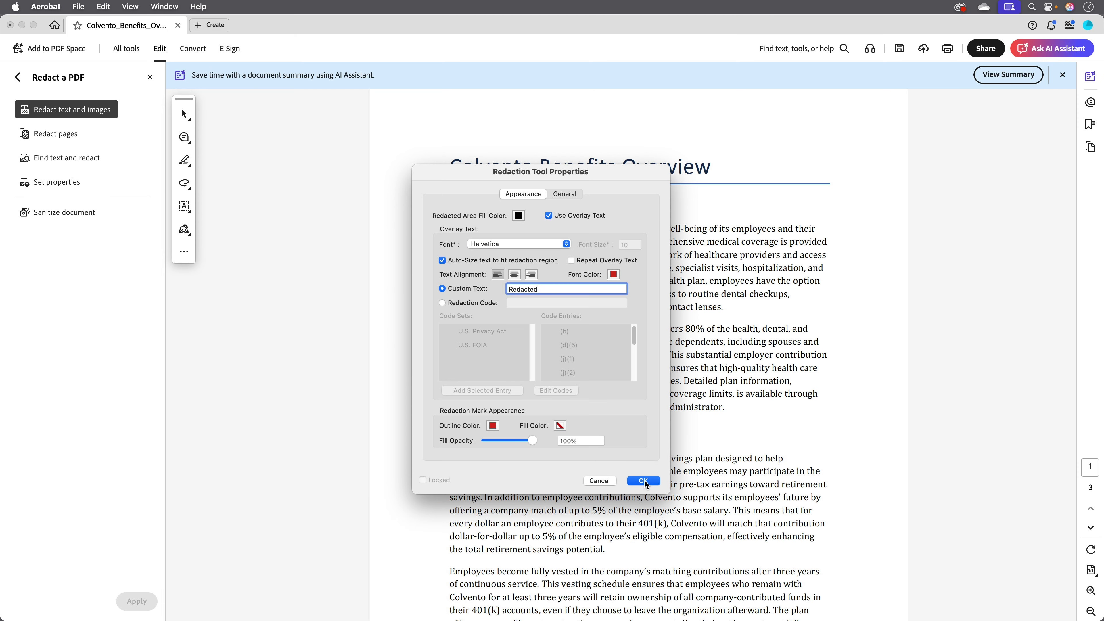
{"action": "left_click", "coordinate": [715, 565]}
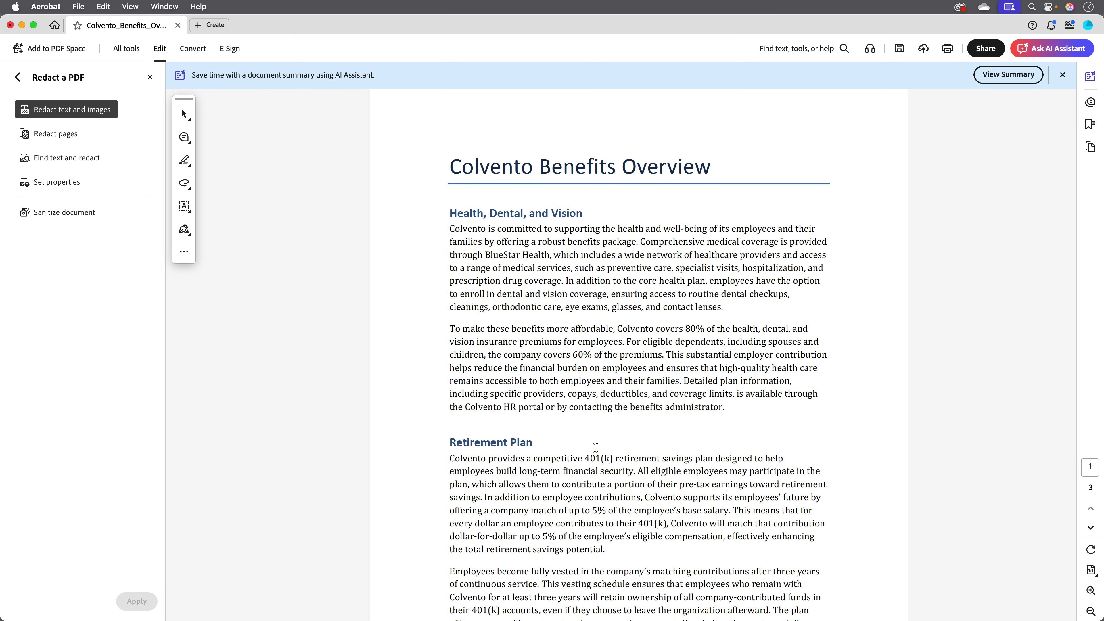
Mark the passage 'In addition to the core health plan… contact lenses.' for redaction
{"action": "left_click", "coordinate": [101, 114]}
{"action": "left_click_drag", "start_coordinate": [565, 280], "coordinate": [729, 304]}
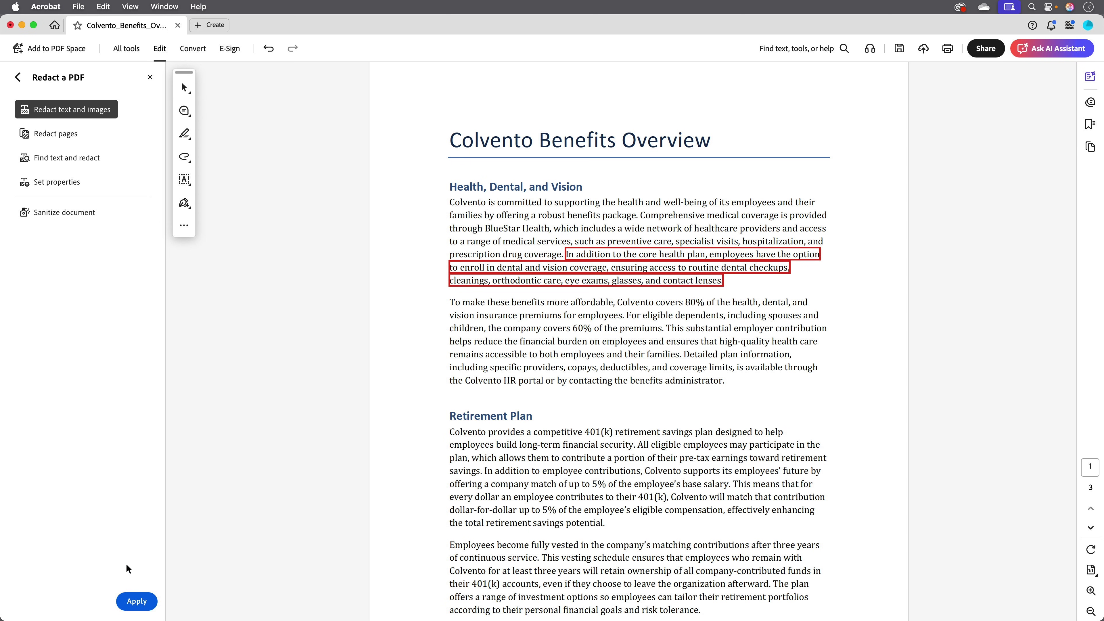
Search the current document for every occurrence of 'benefits' to redact
{"action": "left_click", "coordinate": [100, 154]}
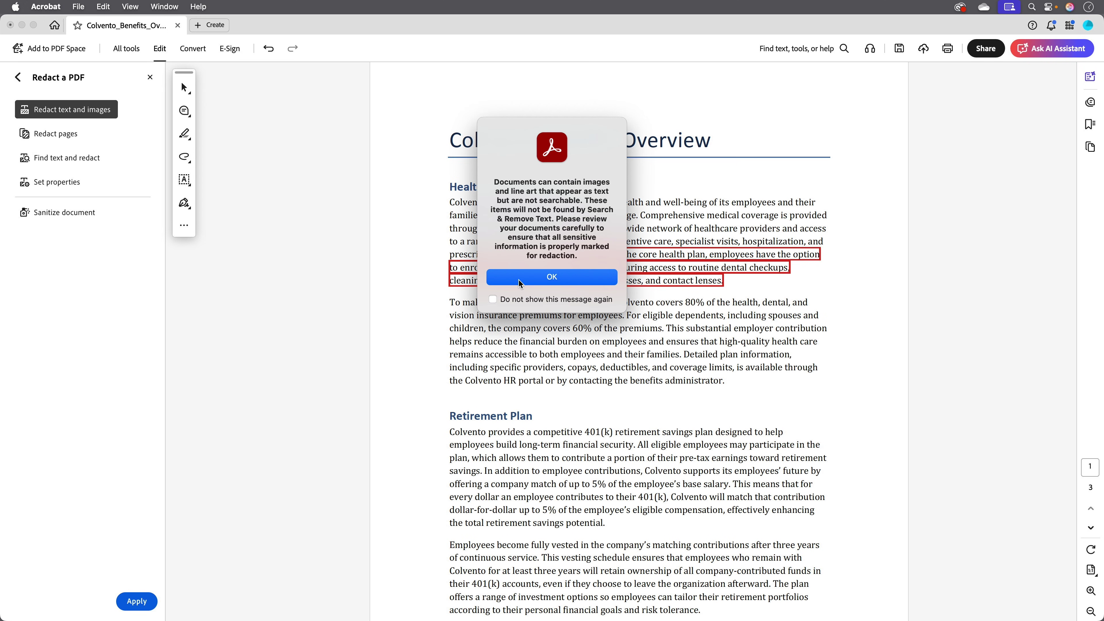
{"action": "left_click", "coordinate": [520, 279]}
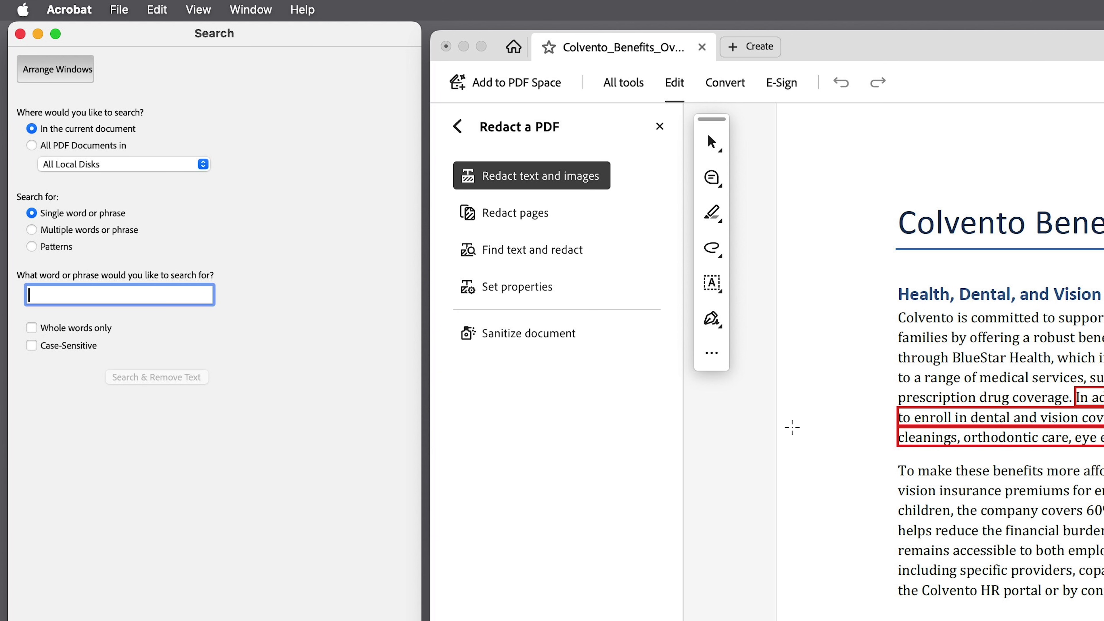
{"action": "type", "text": "benefits"}
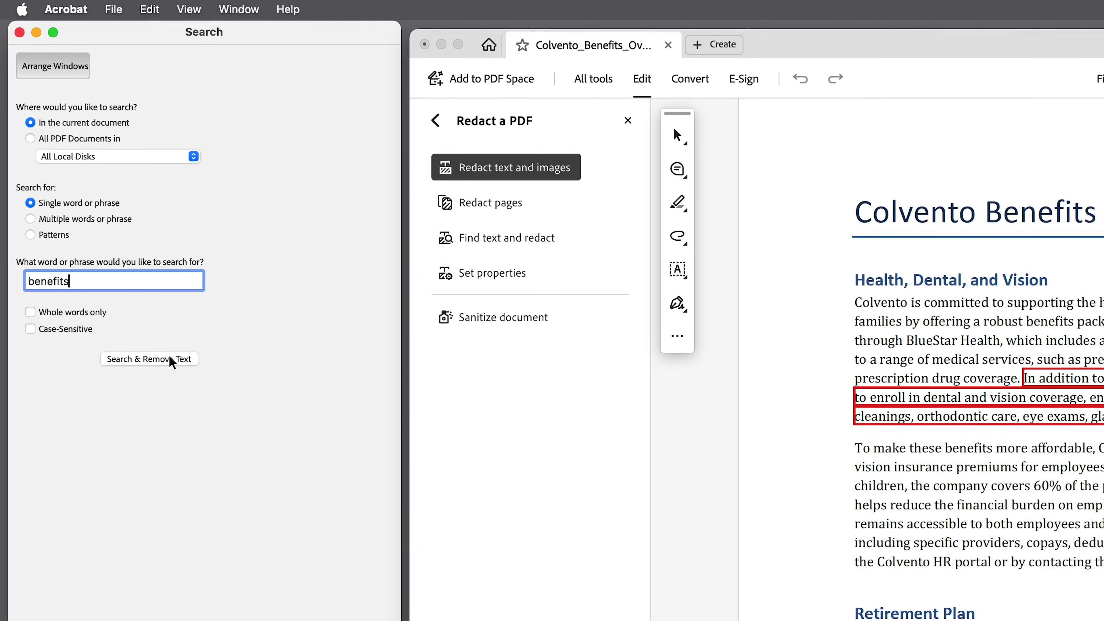
{"action": "left_click", "coordinate": [169, 360]}
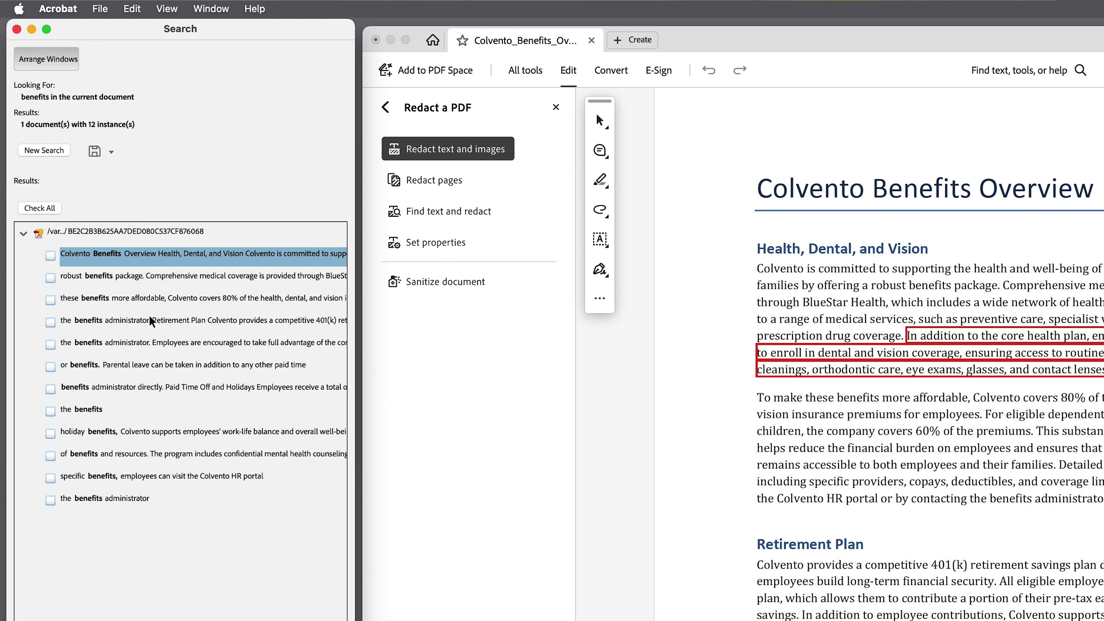
Mark all 12 'benefits' results for redaction, review them, and apply
{"action": "left_click", "coordinate": [49, 207]}
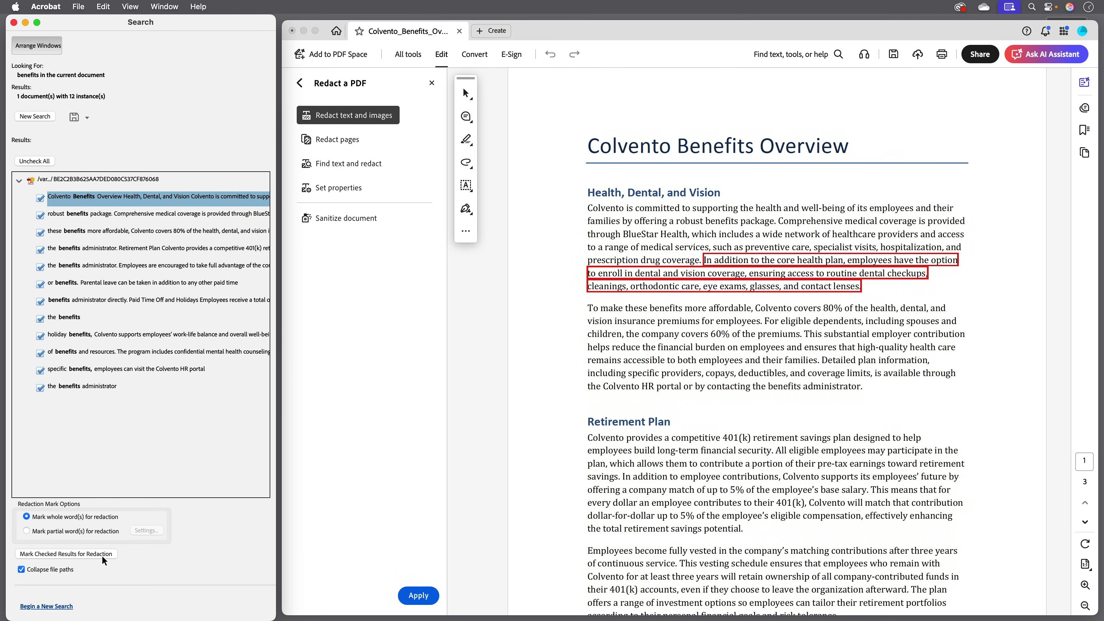
{"action": "left_click", "coordinate": [104, 556]}
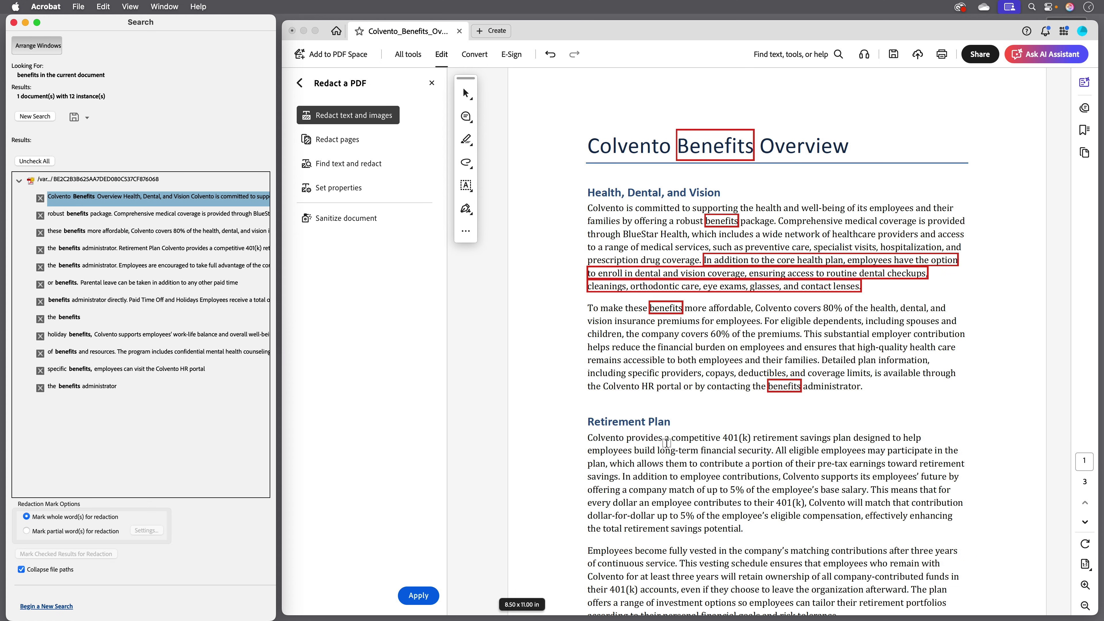
{"action": "scroll", "coordinate": [812, 392], "scroll_direction": "down", "scroll_amount": 6}
{"action": "scroll", "coordinate": [812, 393], "scroll_direction": "down", "scroll_amount": 8}
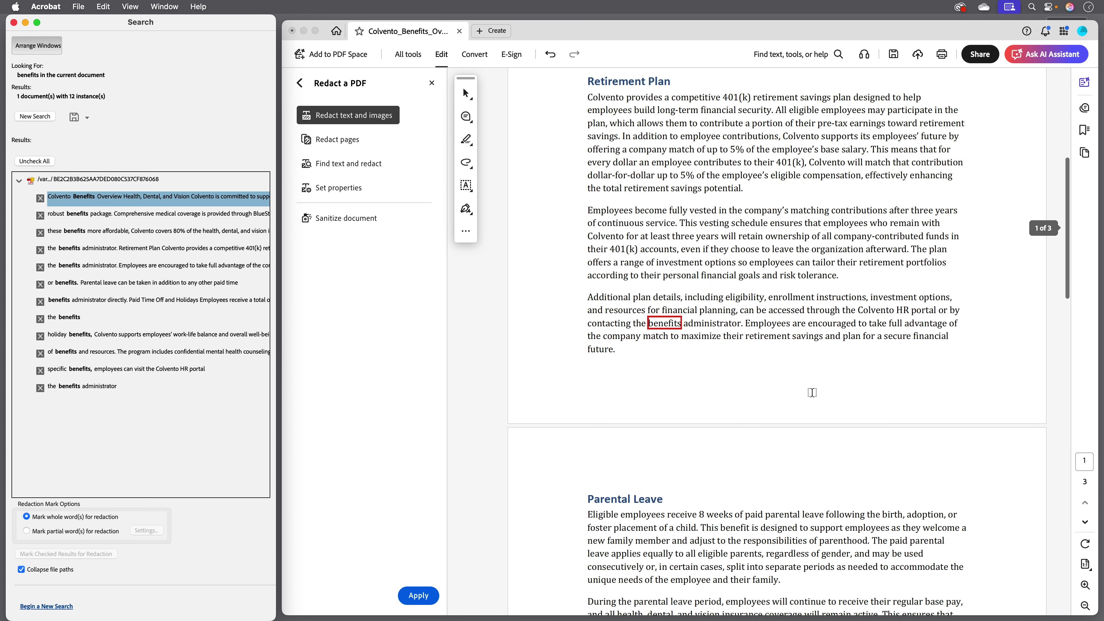
{"action": "scroll", "coordinate": [812, 393], "scroll_direction": "down", "scroll_amount": 2}
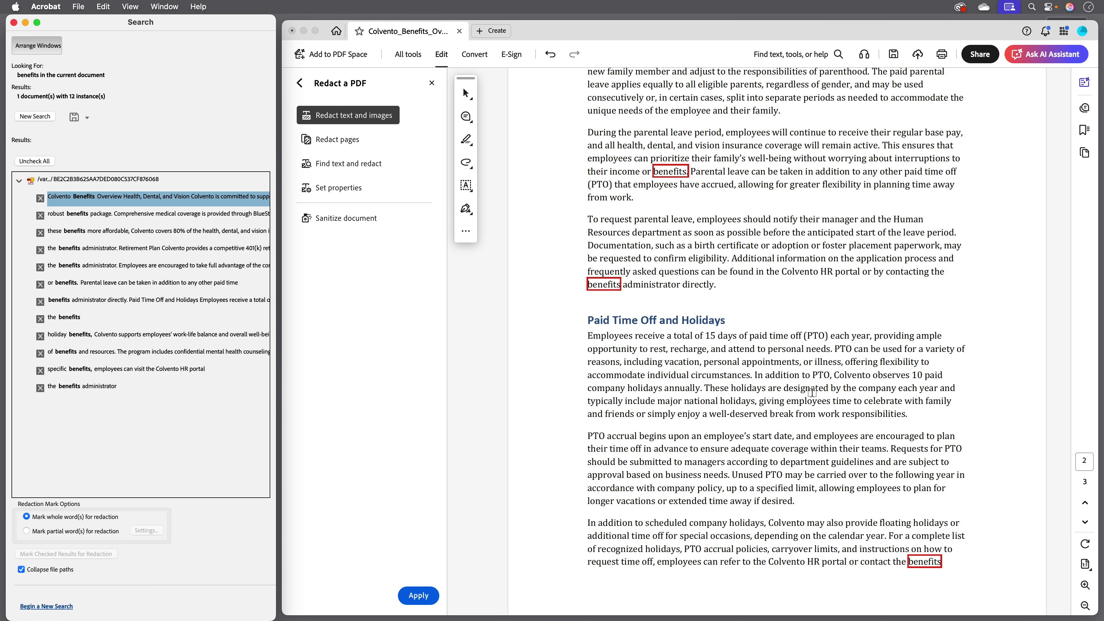
{"action": "left_click", "coordinate": [418, 596]}
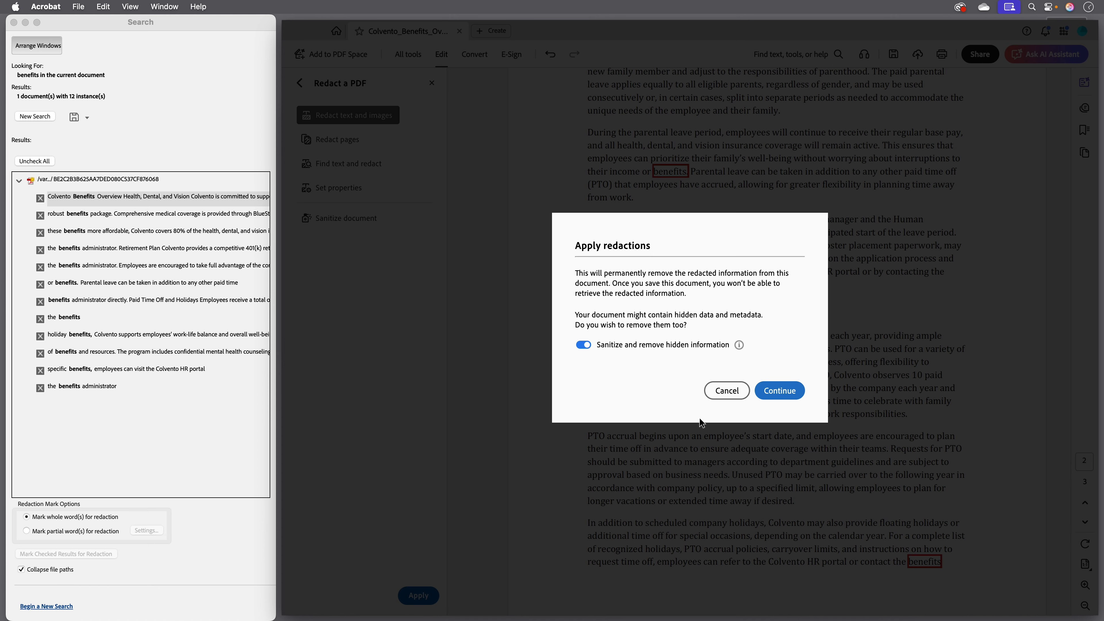
Confirm the redactions and save the sanitized copy as Colvento_Benefits_Overview_Redacted on the Desktop
{"action": "left_click", "coordinate": [733, 446]}
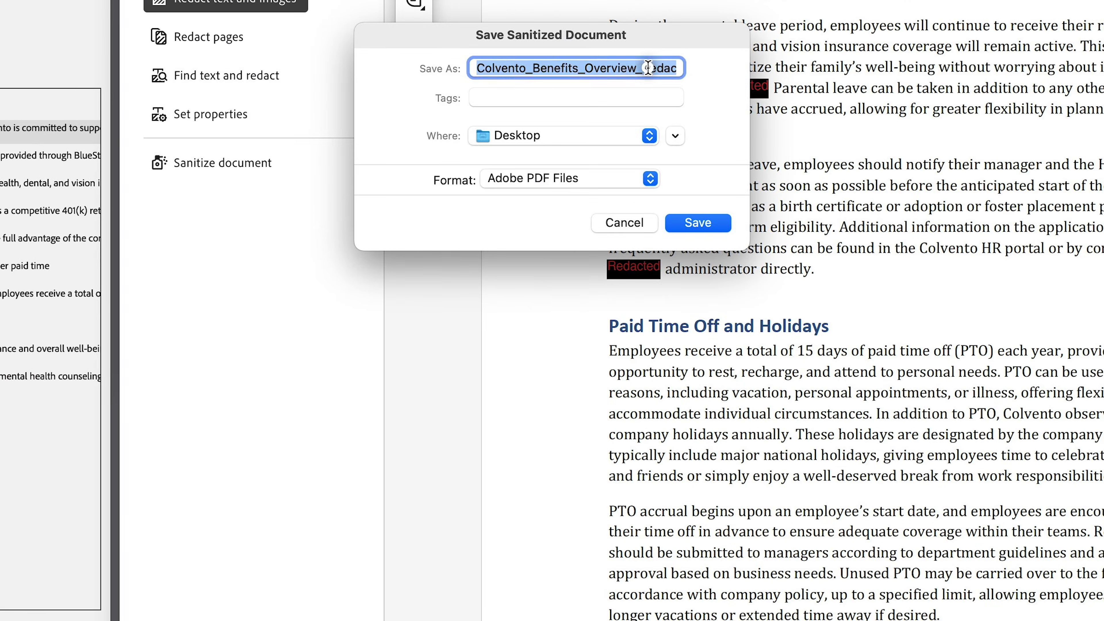
{"action": "left_click", "coordinate": [618, 158]}
{"action": "double_click", "coordinate": [657, 68]}
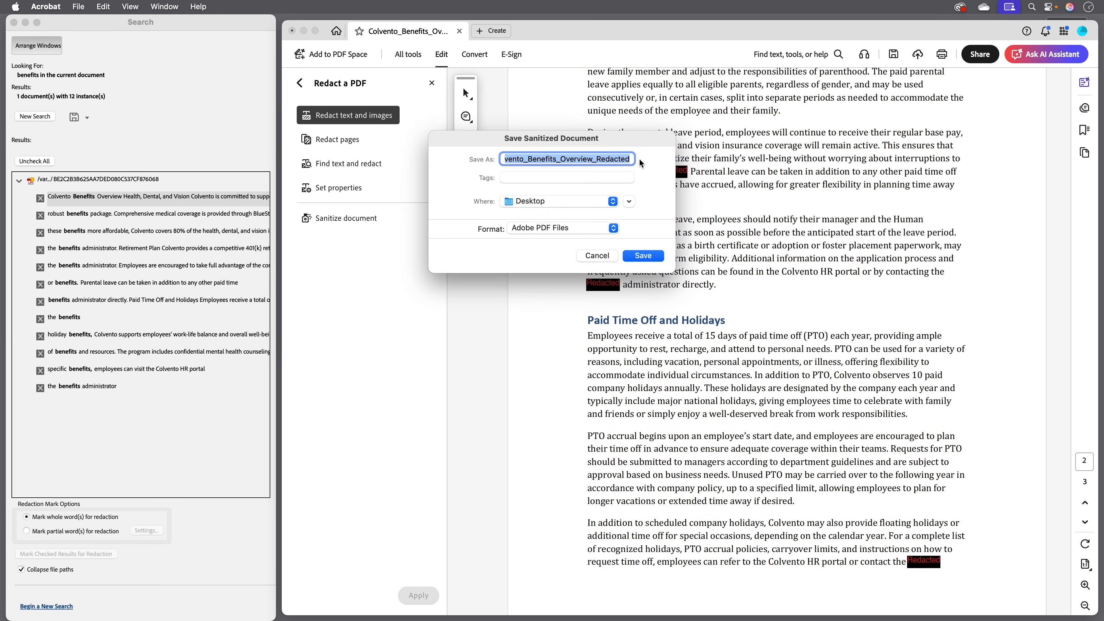
{"action": "left_click", "coordinate": [643, 256]}
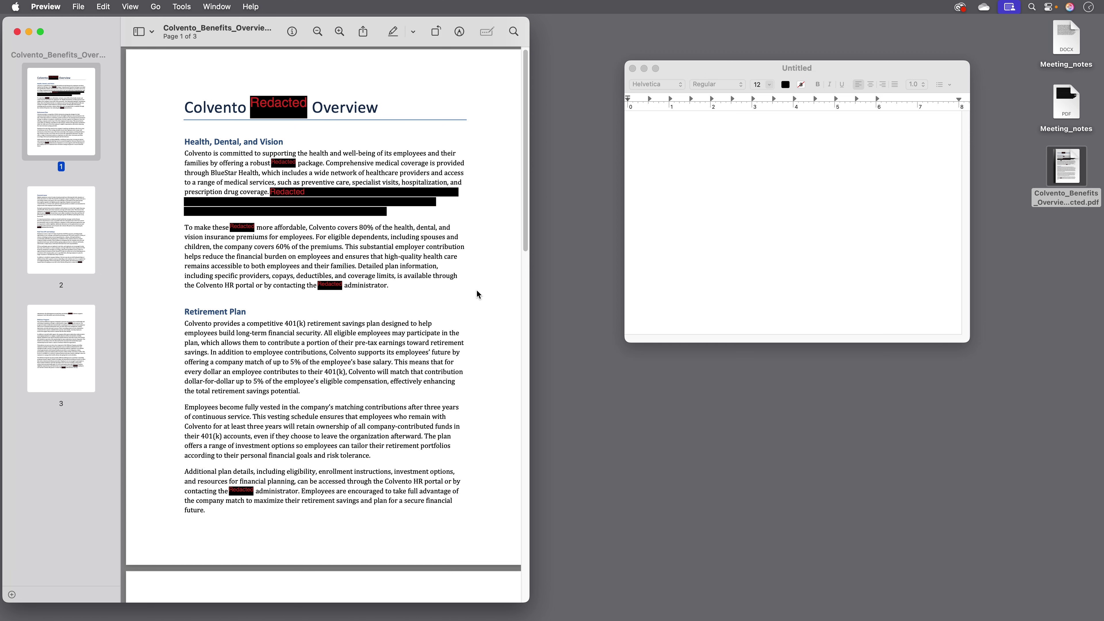
Copy all text from the redacted PDF and paste it into the untitled TextEdit document
{"action": "key", "text": "super+a"}
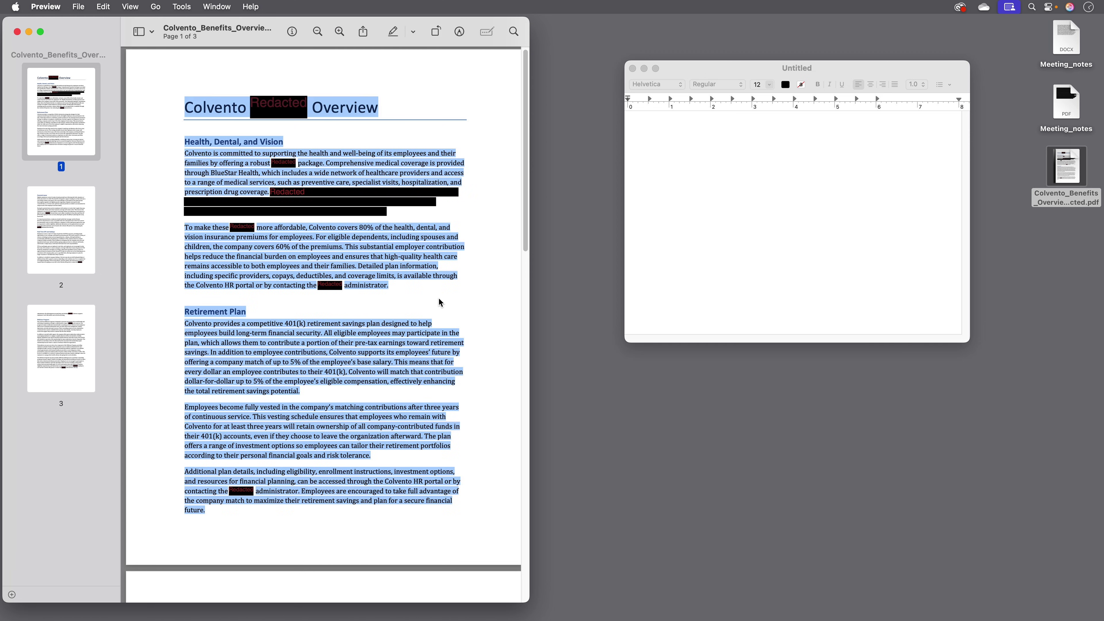
{"action": "left_click", "coordinate": [723, 192]}
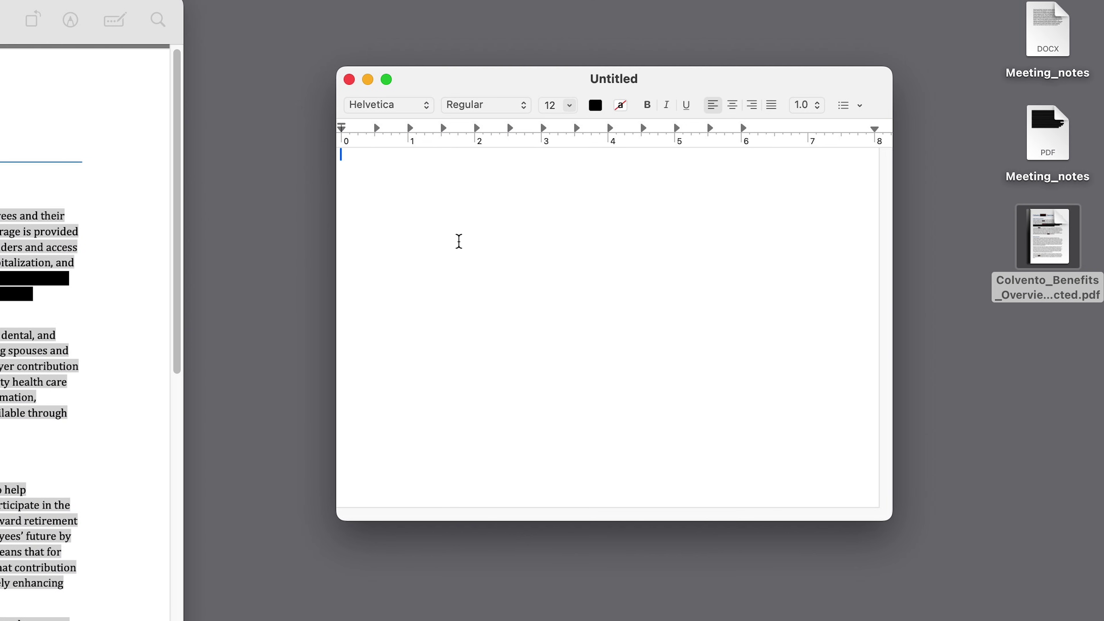
{"action": "right_click", "coordinate": [459, 242]}
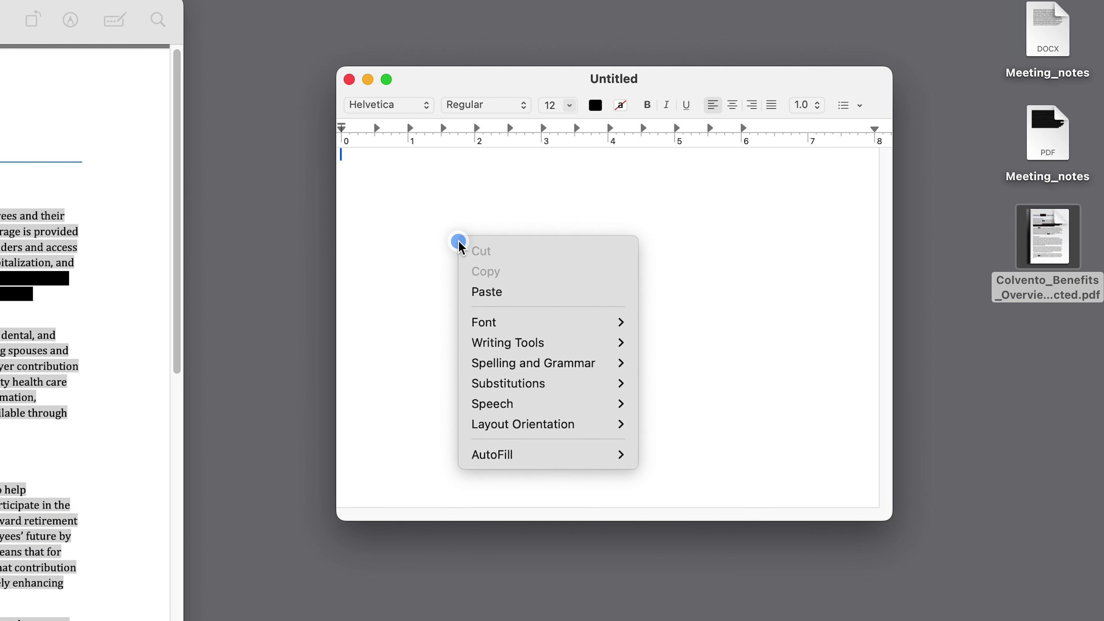
{"action": "left_click", "coordinate": [486, 290]}
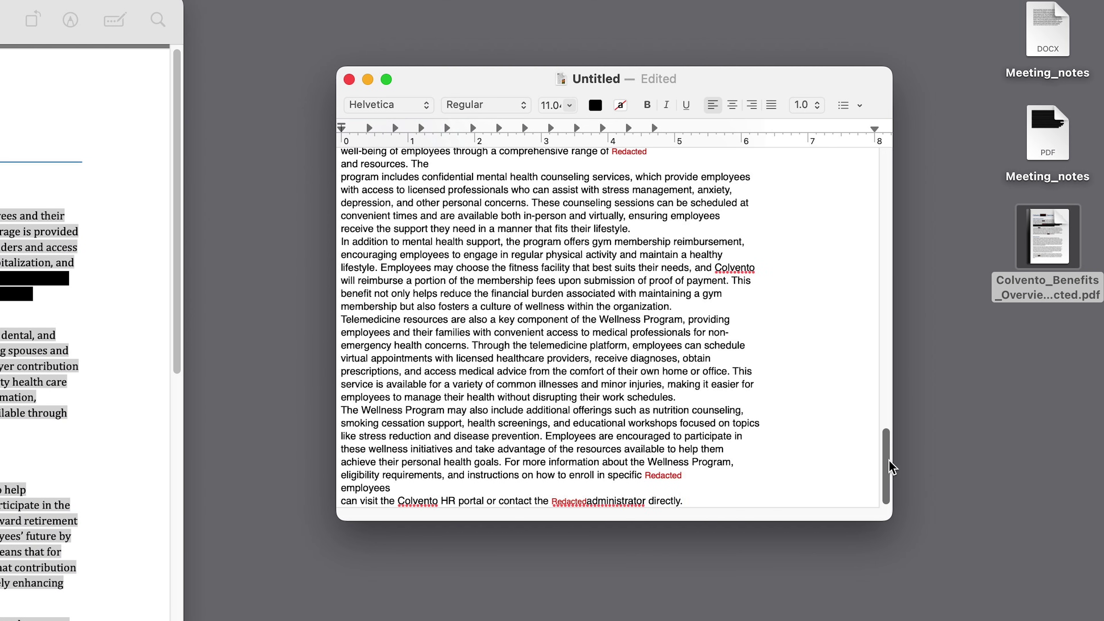
{"action": "left_click_drag", "start_coordinate": [888, 465], "coordinate": [860, 152]}
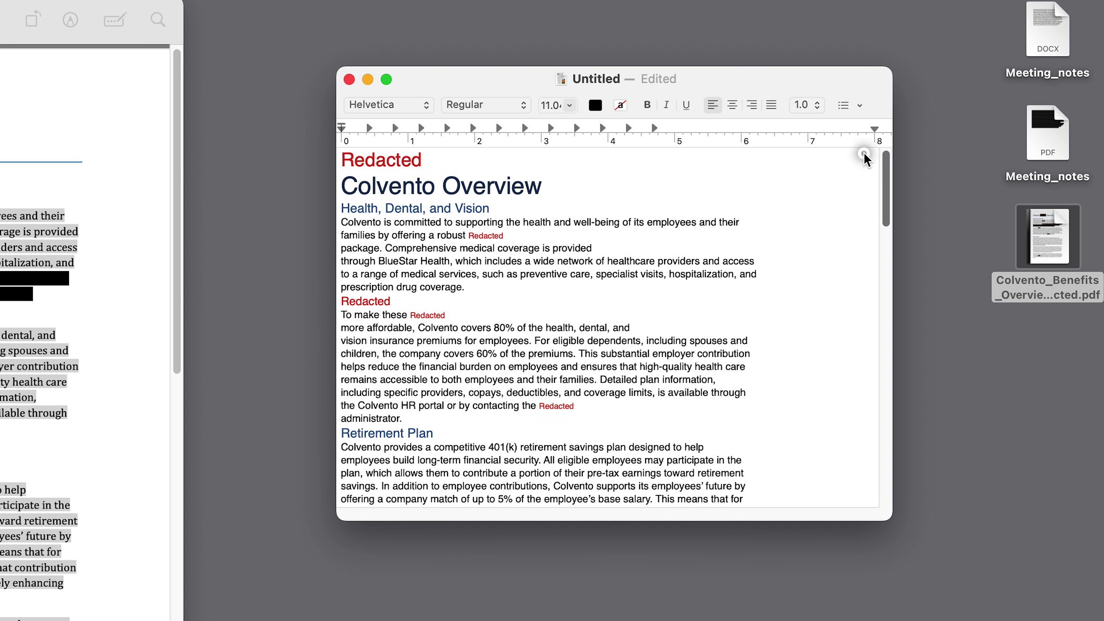